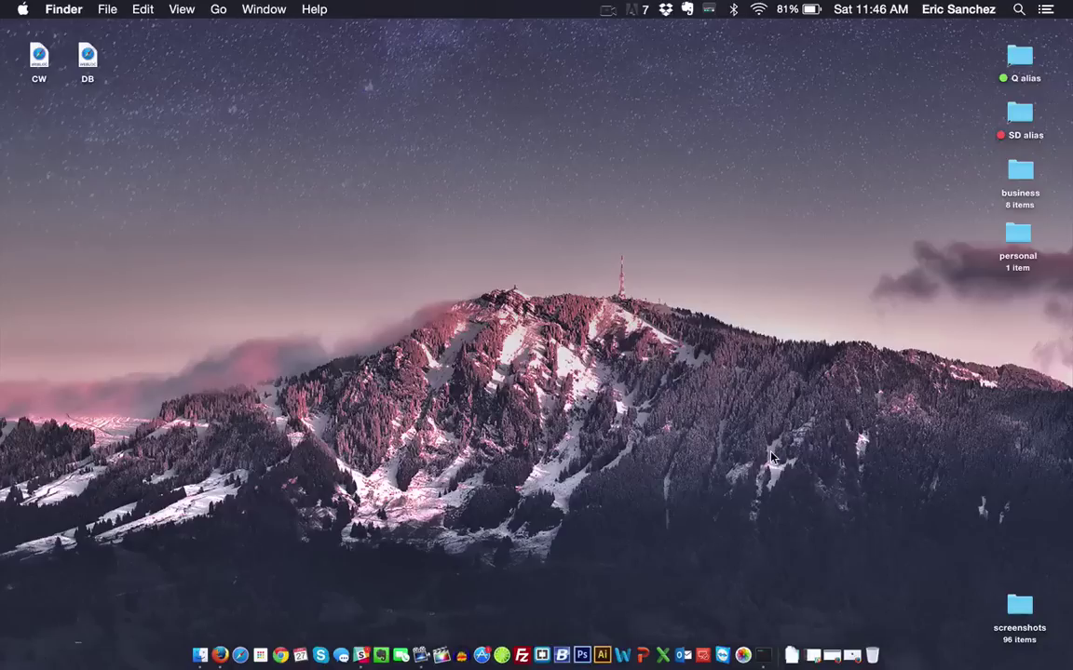
Step: Load email.itcaustin.com in Firefox to reach the Office 365 sign-in page
click(859, 661)
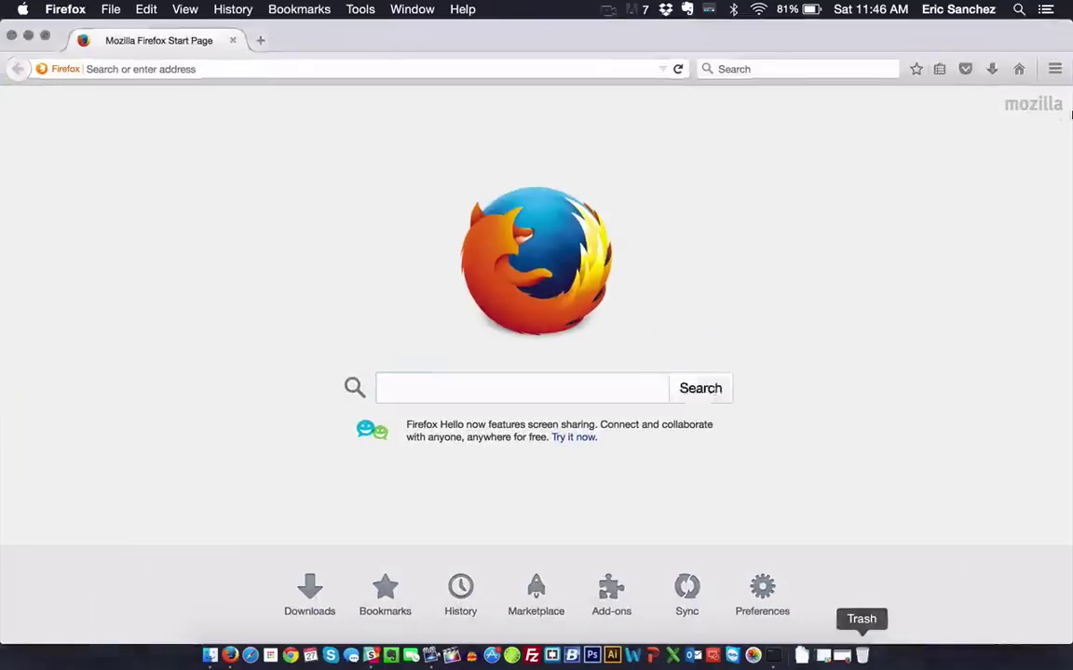
click(232, 65)
text(email)
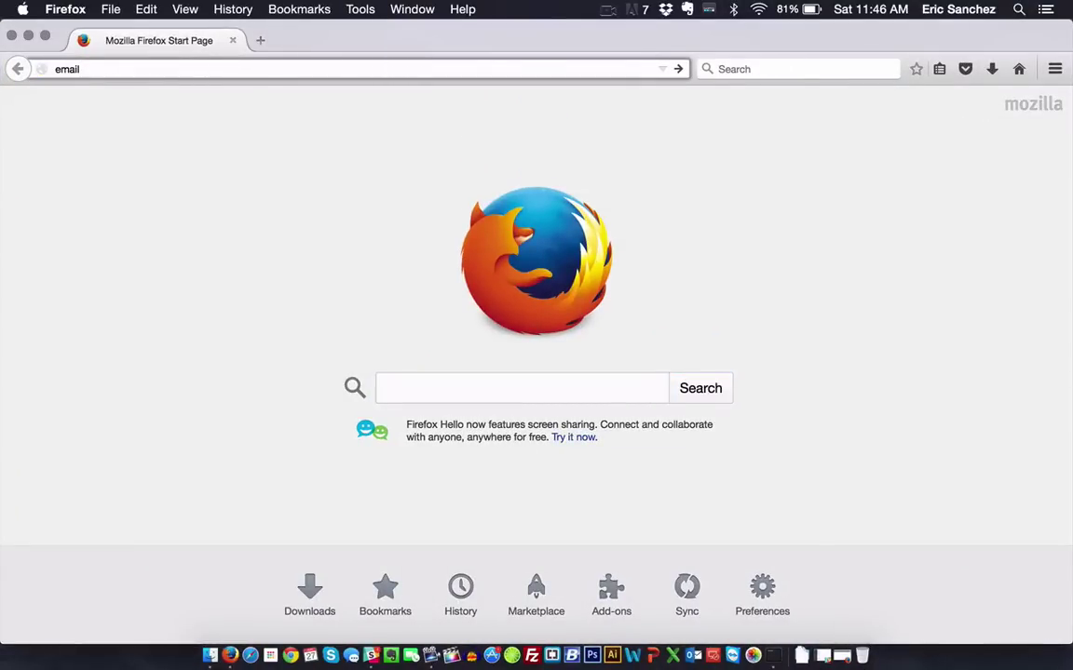
text(.itcaustin.com)
key(Return)
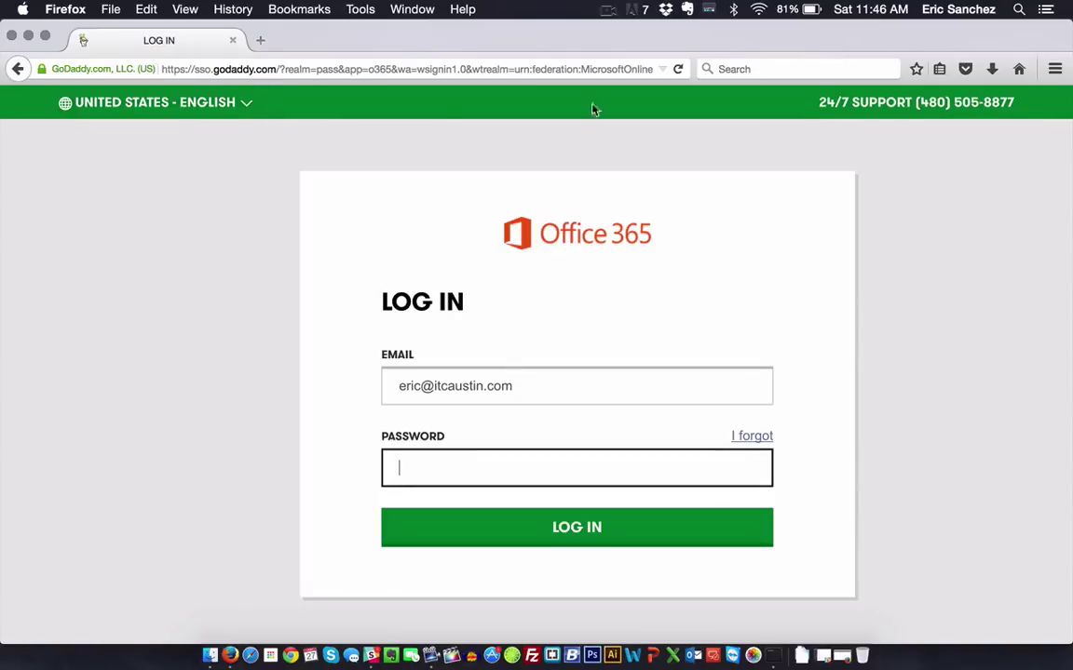
Step: Enter the account password in the Office 365 login form and sign in
click(1015, 480)
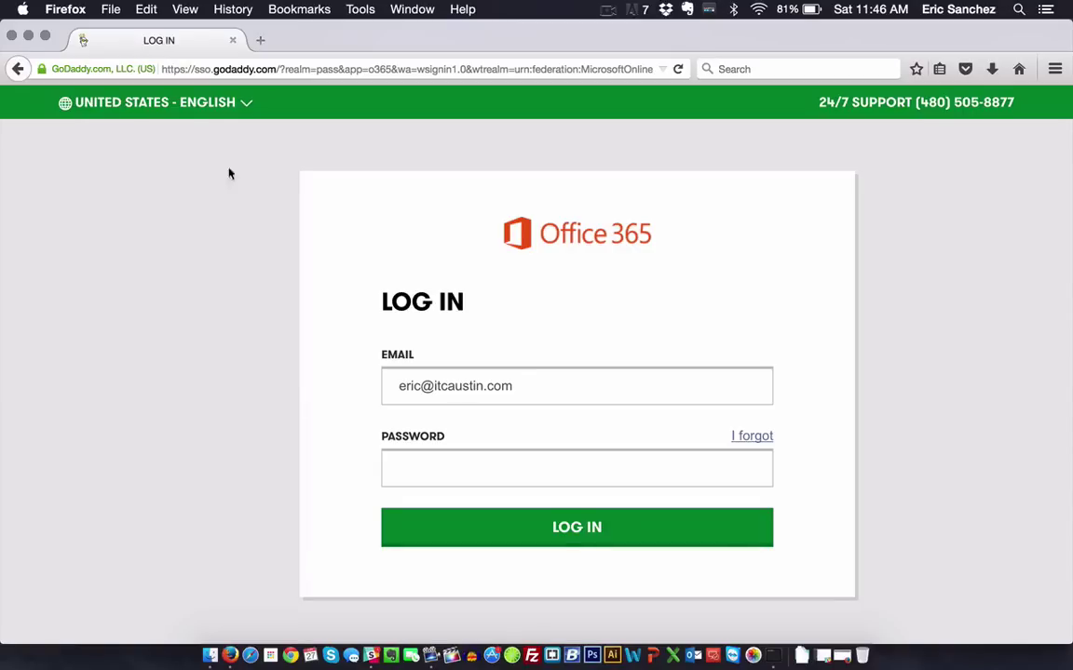
click(519, 386)
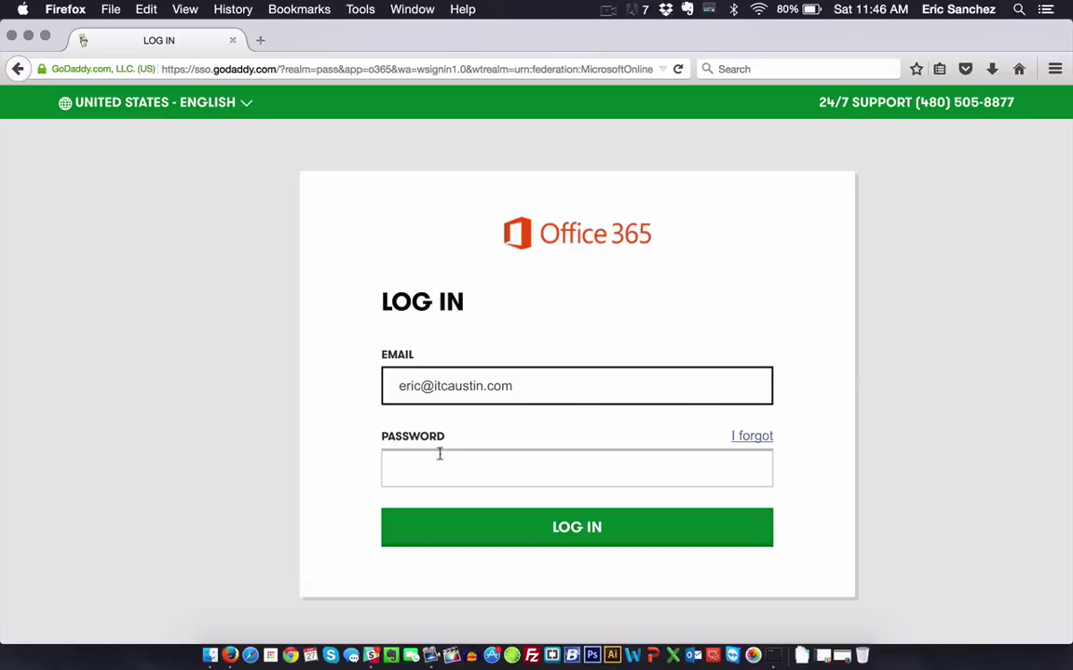
click(466, 475)
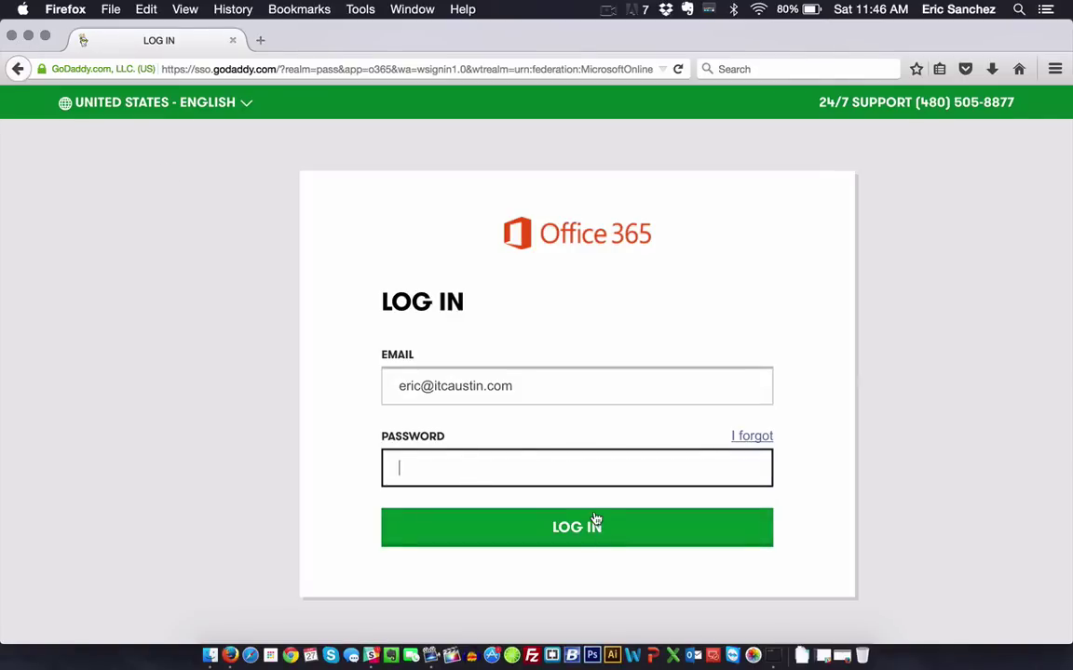
text(•••••••••)
key(Return)
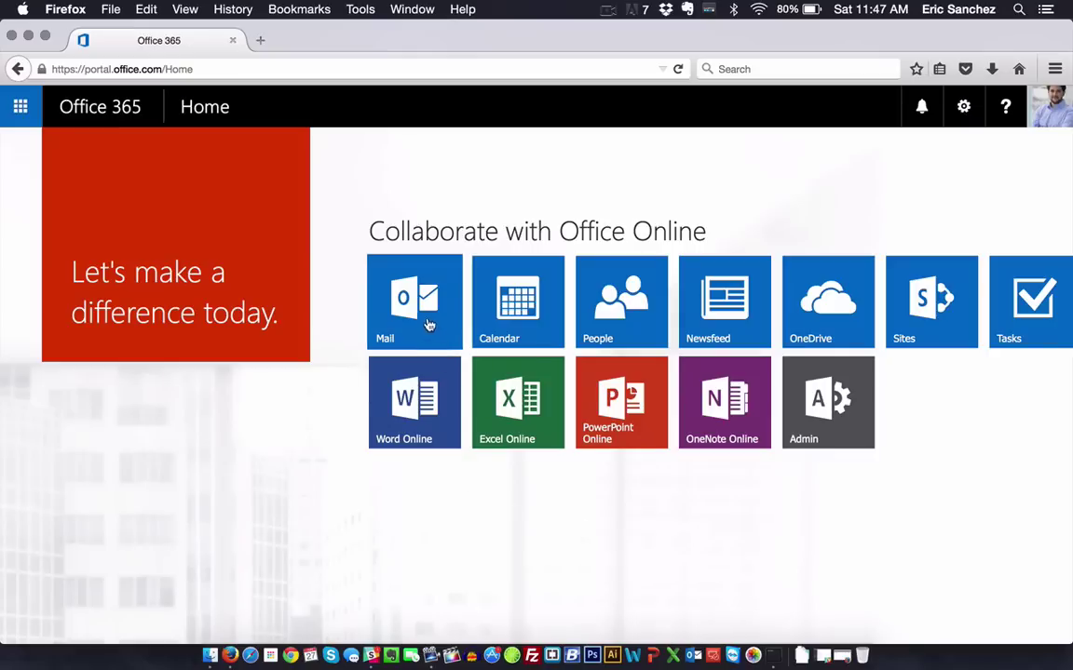
Step: In the Outlook window, open Automatic replies from the gear Settings menu
click(838, 656)
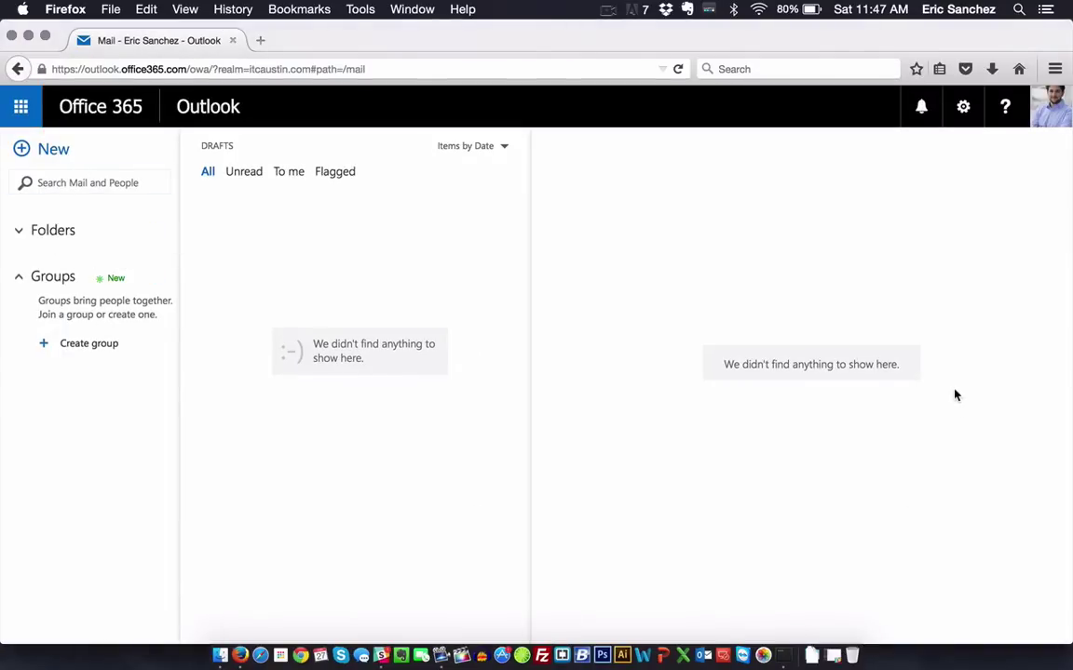
click(966, 114)
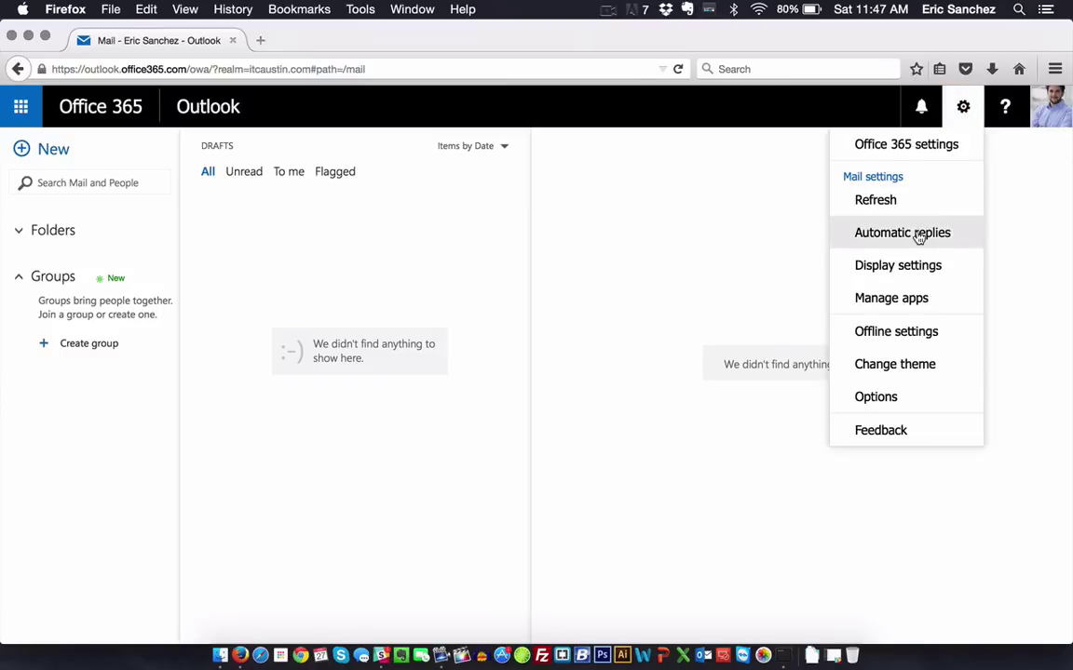
click(919, 237)
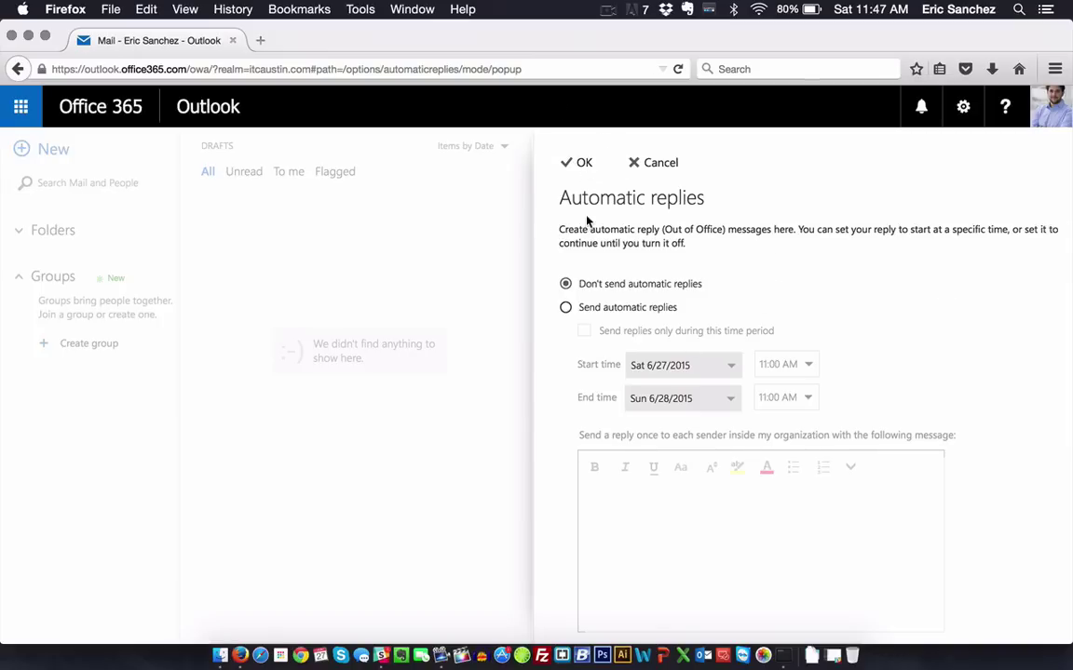
Step: Turn on automatic replies and restrict them to a set time period
click(565, 310)
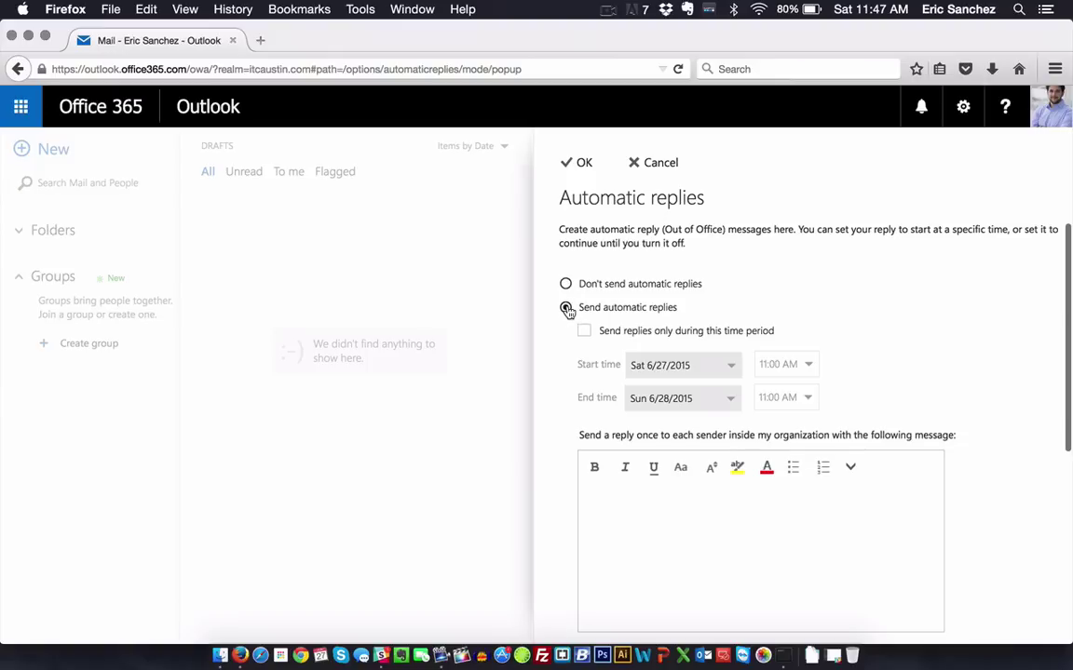
scroll(669, 324, down, 1)
scroll(671, 325, down, 1)
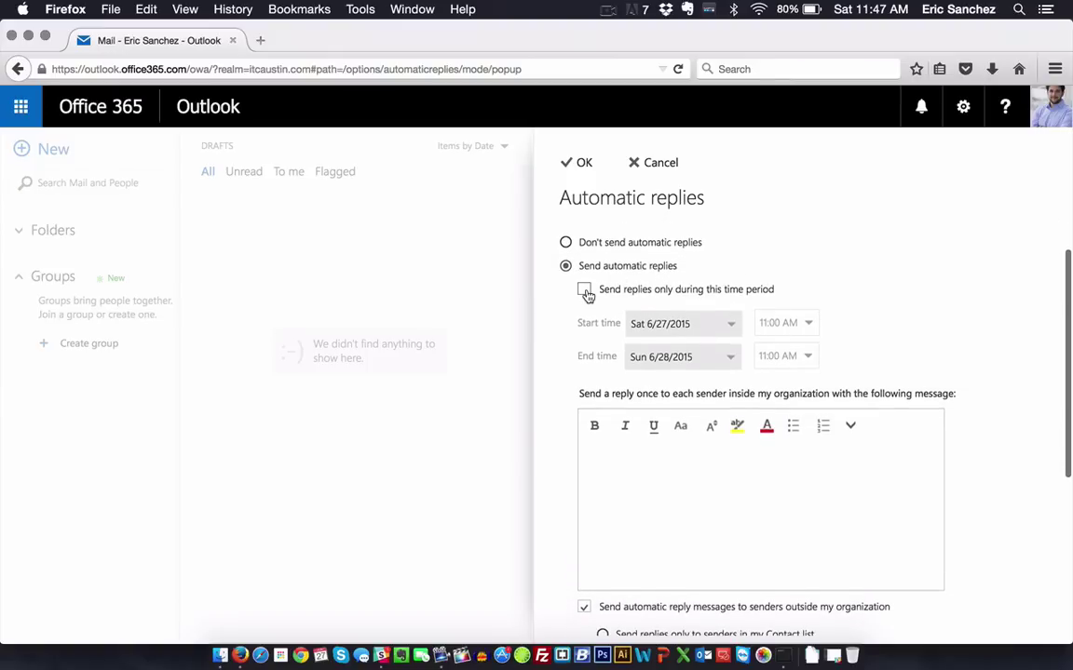
click(585, 290)
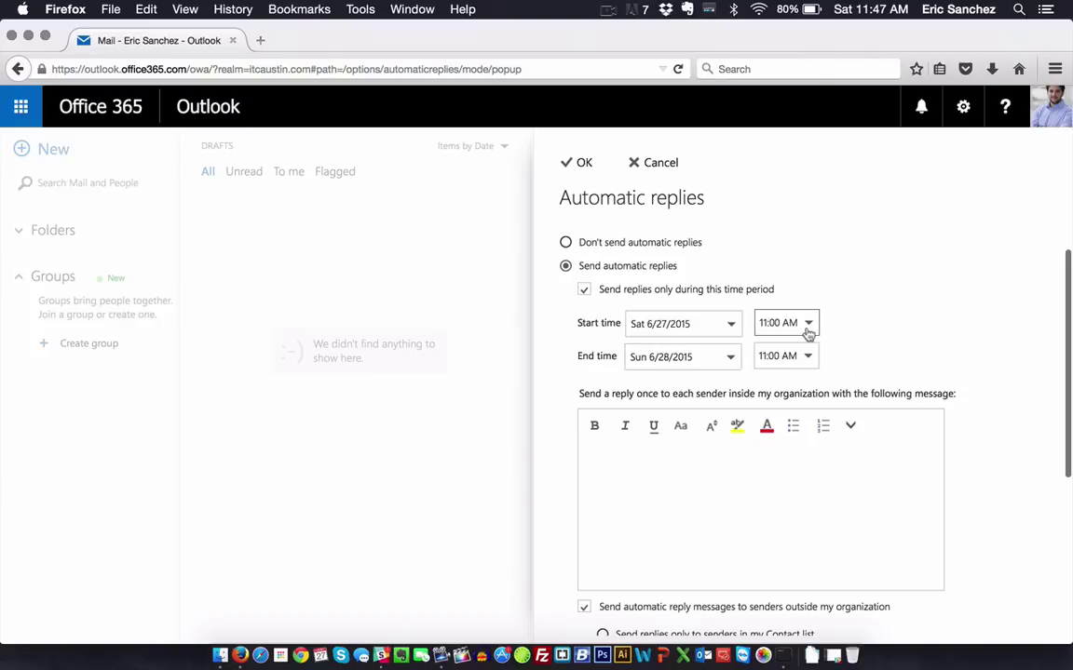
click(623, 499)
Step: Keep the start on Sat 6/27/2015 and set the end to Wed 7/1/2015, 1:00 PM
click(651, 361)
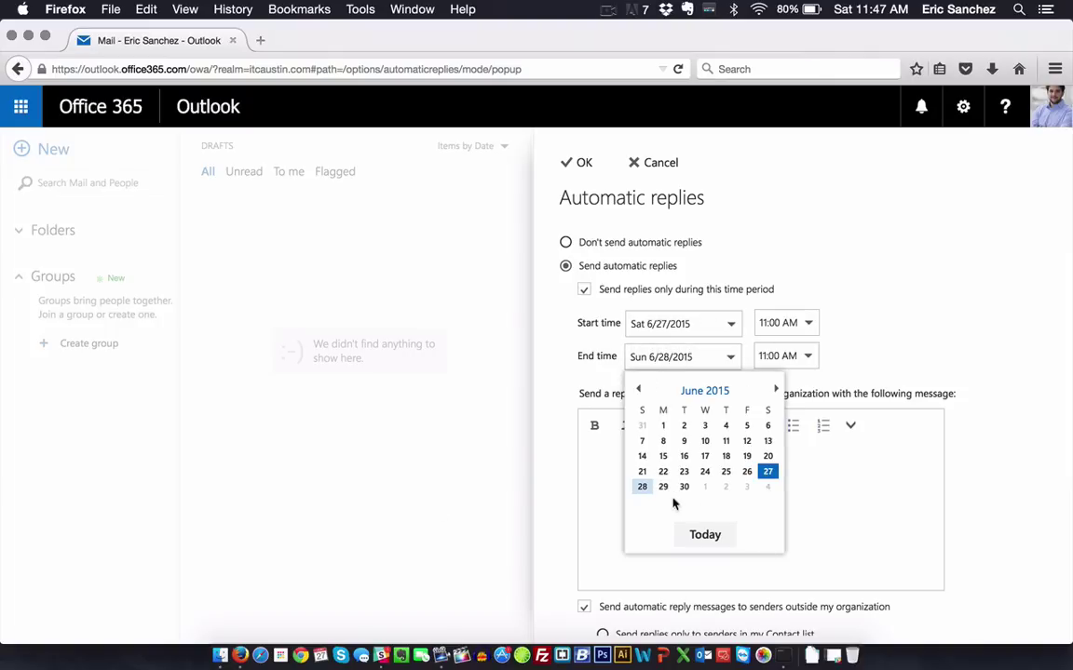
click(937, 490)
click(730, 324)
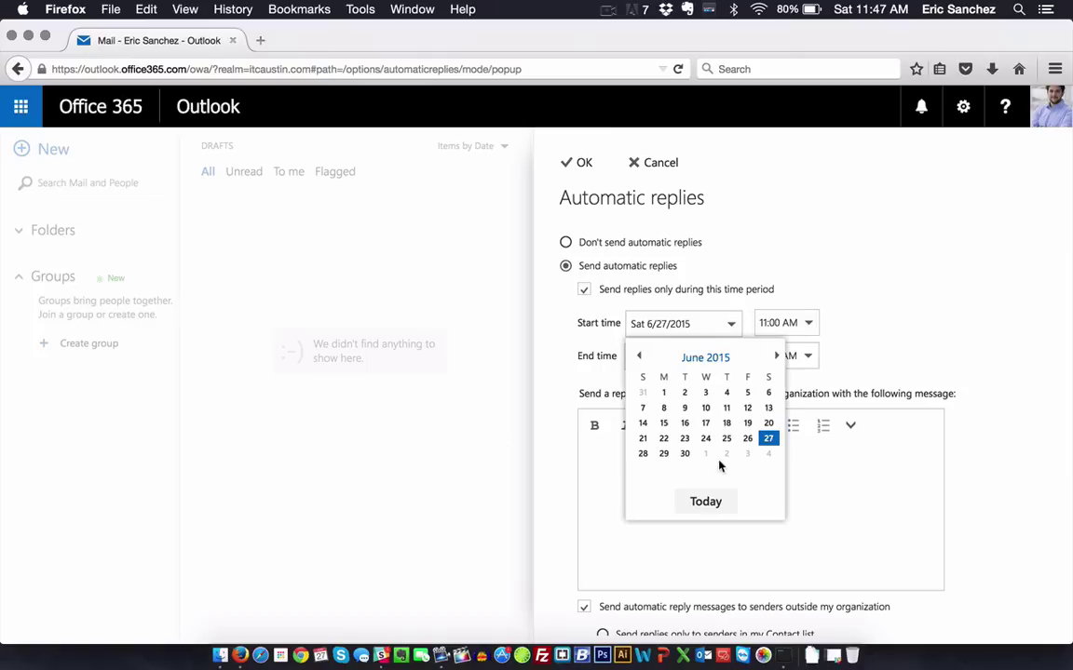
click(767, 439)
click(705, 359)
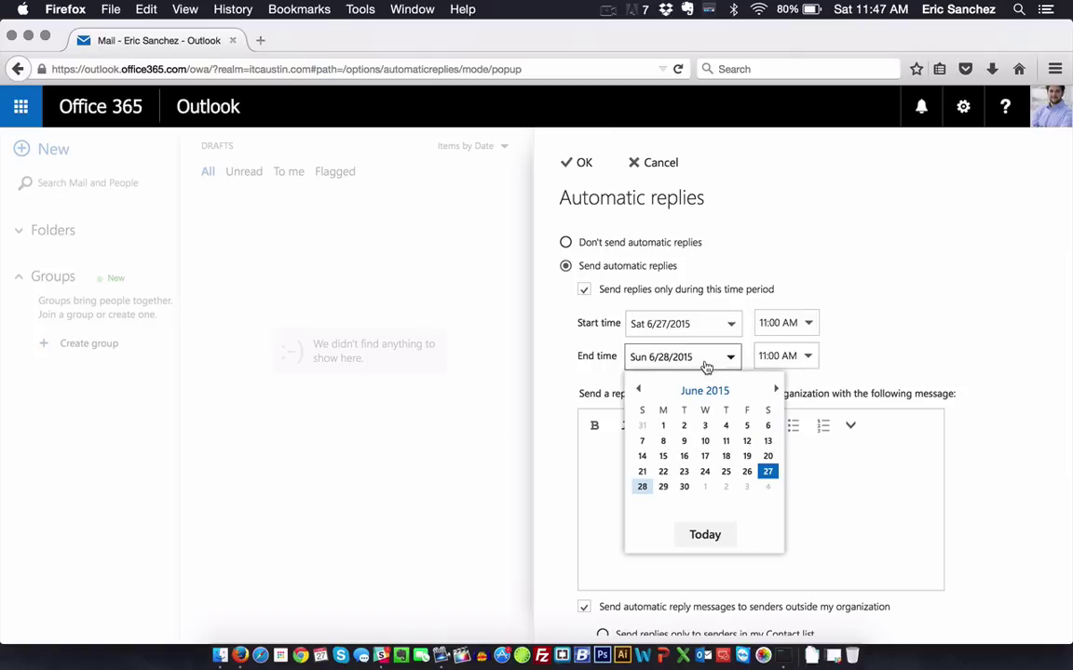
click(705, 486)
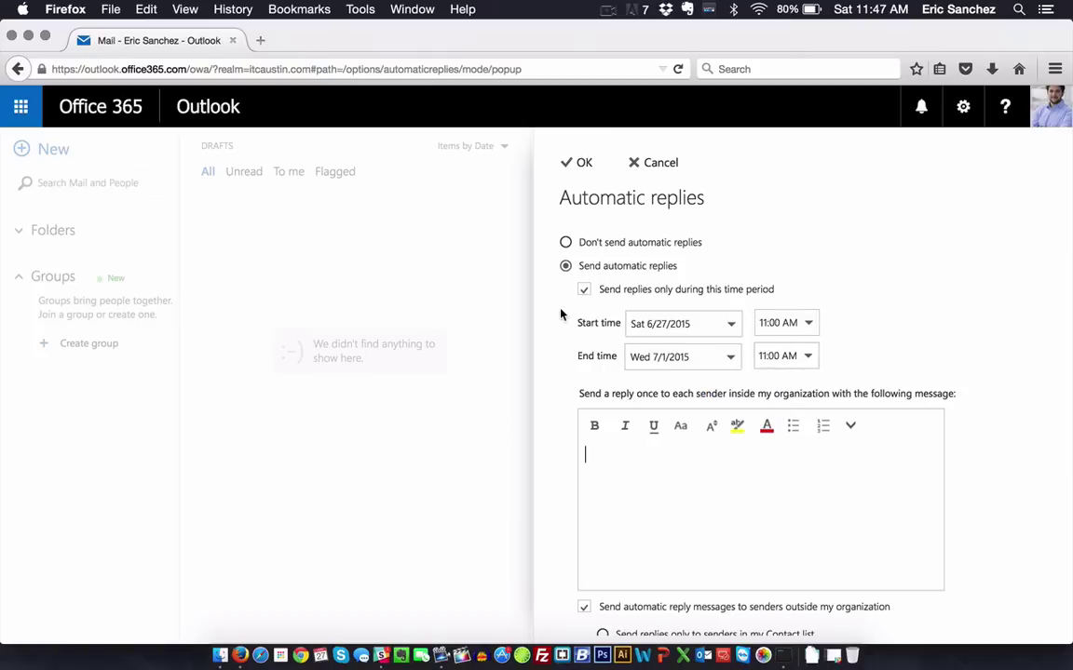
click(806, 360)
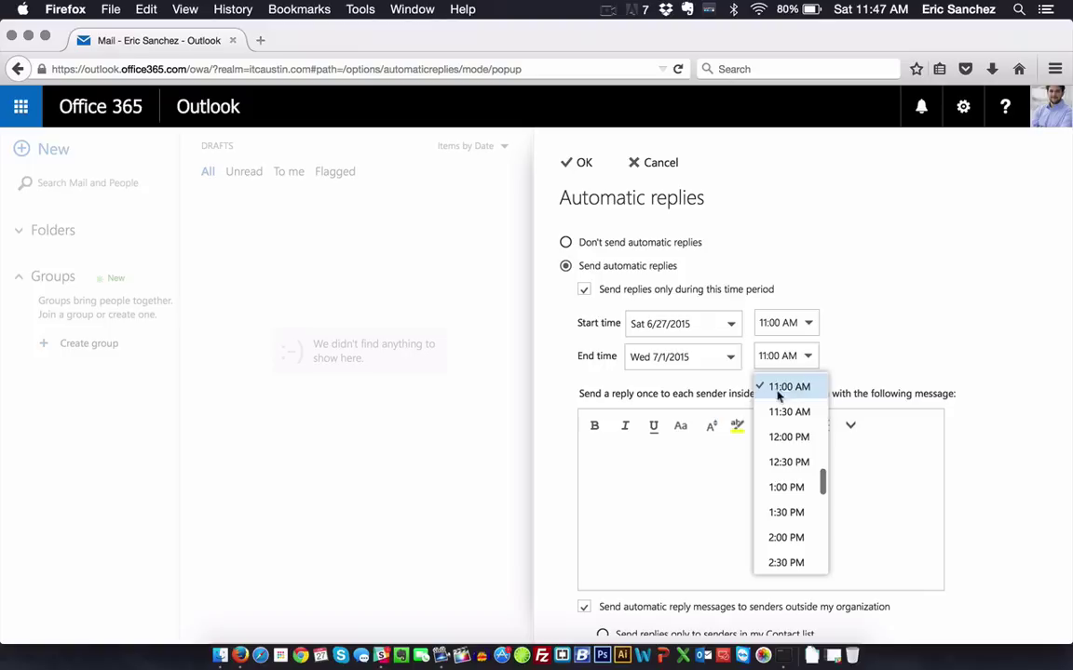
click(786, 487)
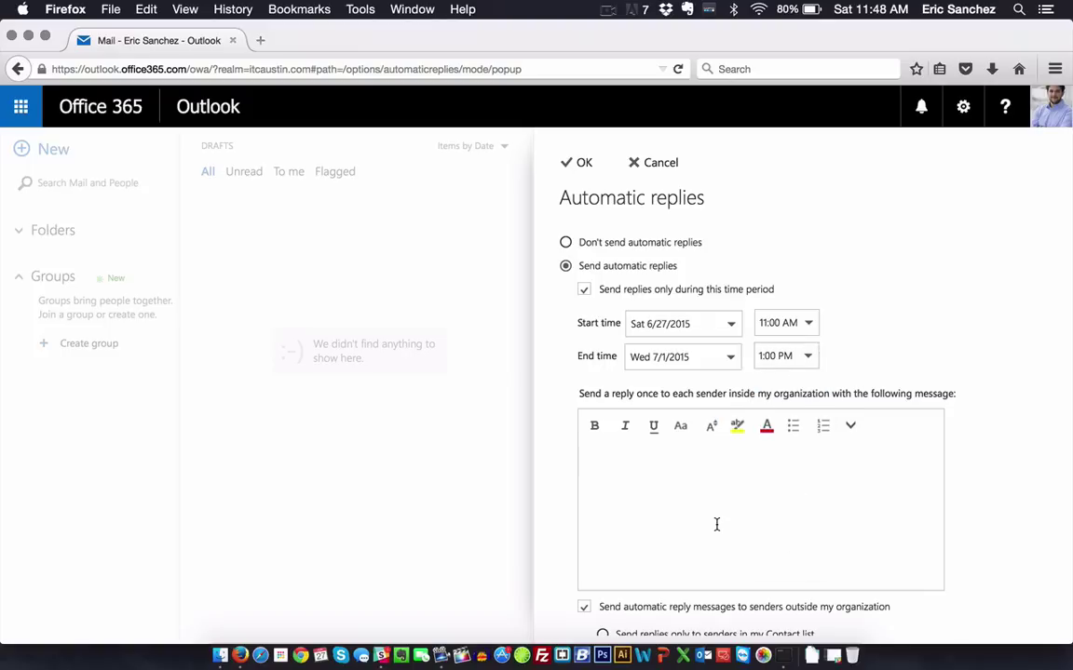
Step: Type the internal reply 'I will be out of the office. Please send me another email after 7/1/2015.'
text(I wi)
key(BackSpace)
key(BackSpace)
key(BackSpace)
text(Iw i)
key(BackSpace)
text(will be out of the office. )
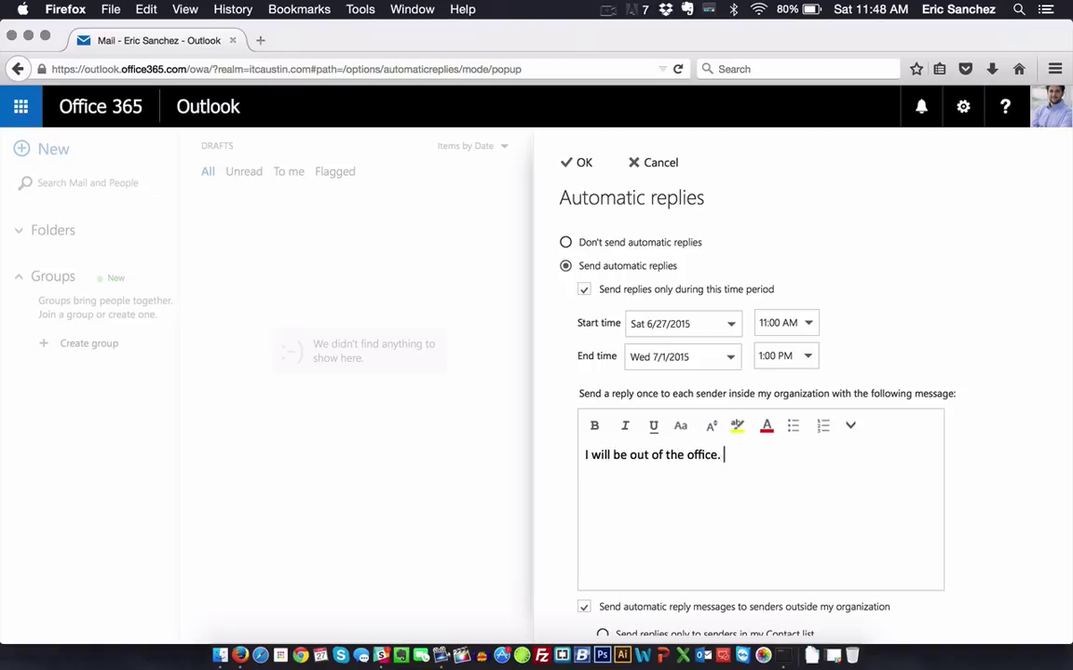
text(S)
key(BackSpace)
text(Please send me )
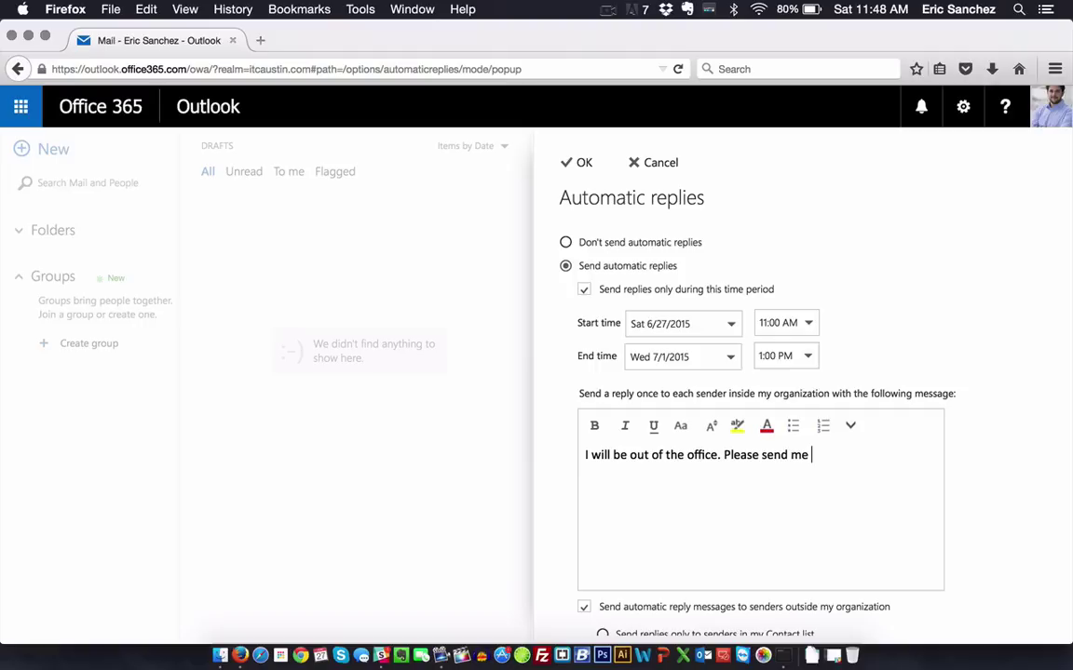
text(another email)
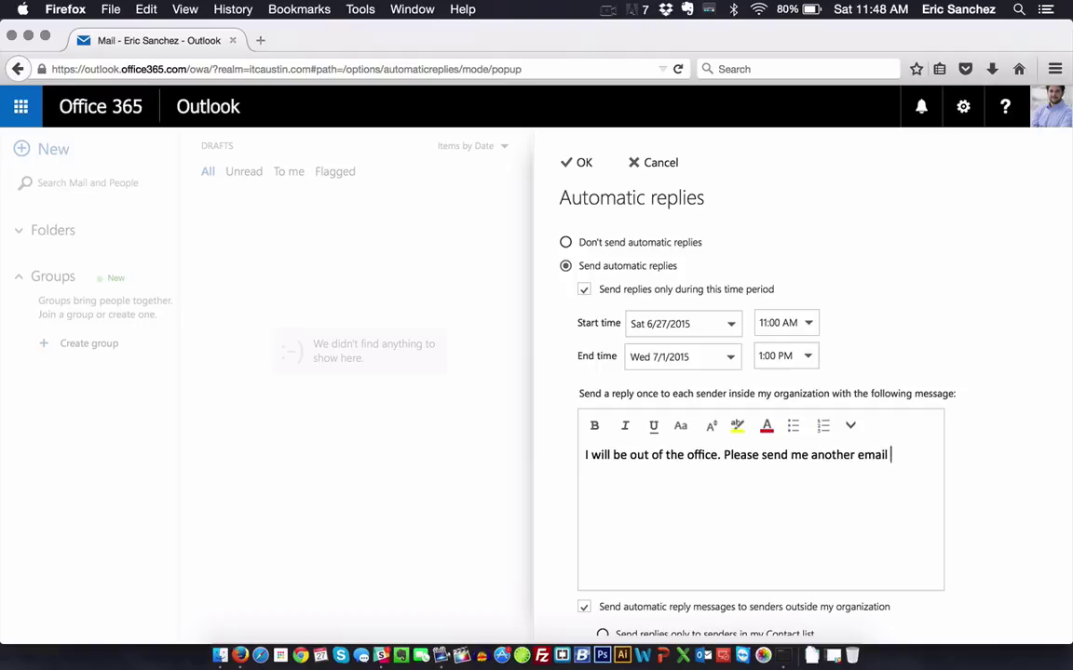
text( after 7/1/2015.)
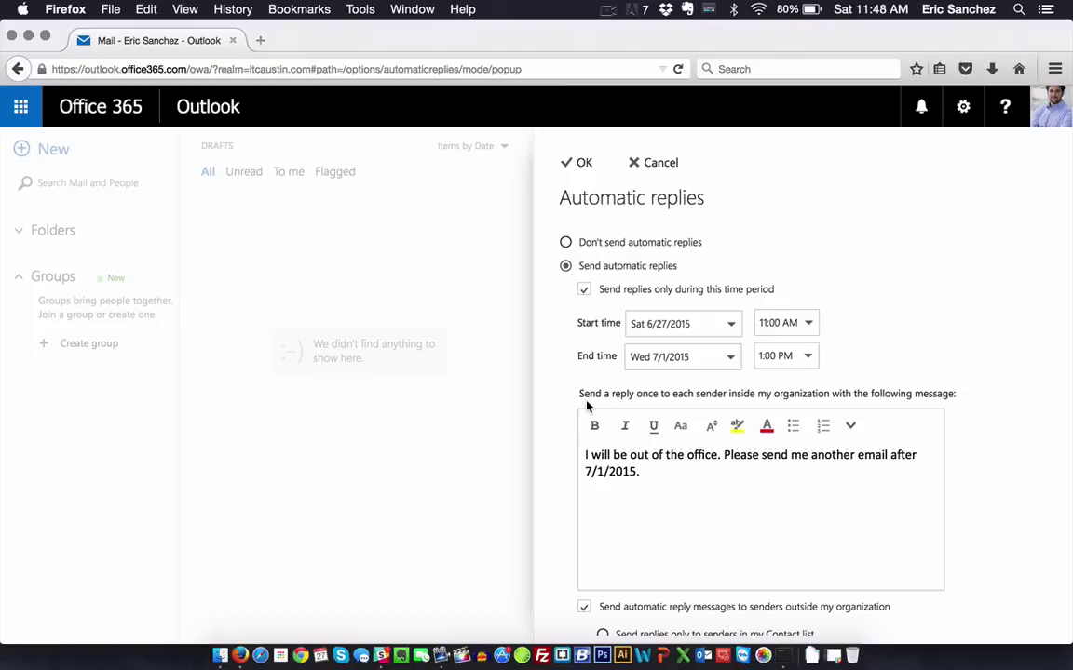
scroll(588, 407, down, 1)
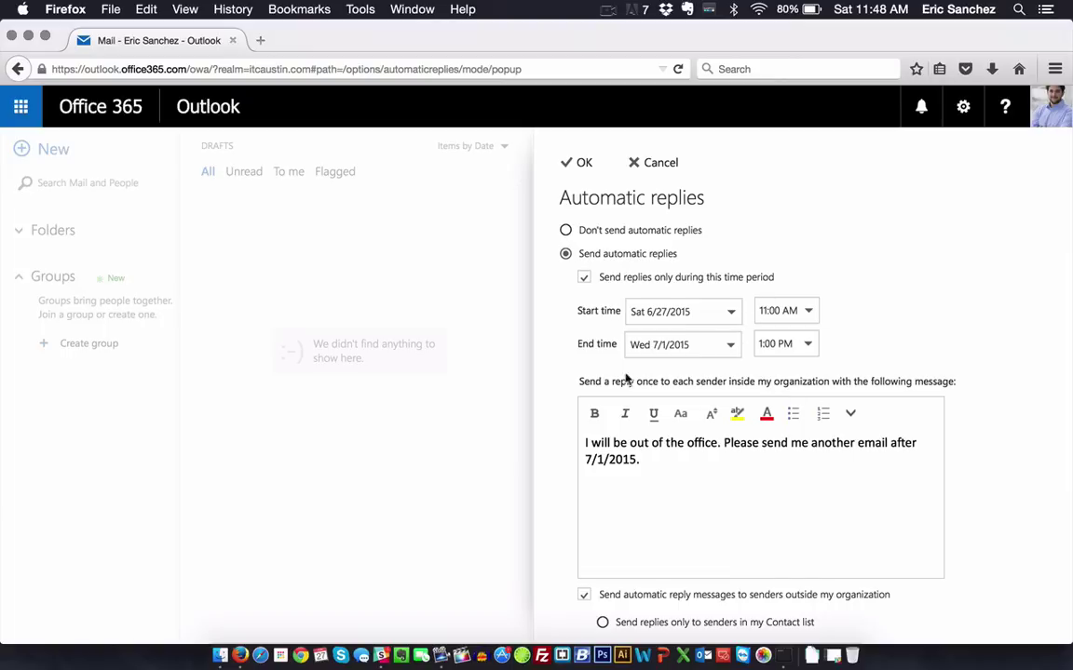
triple_click(678, 498)
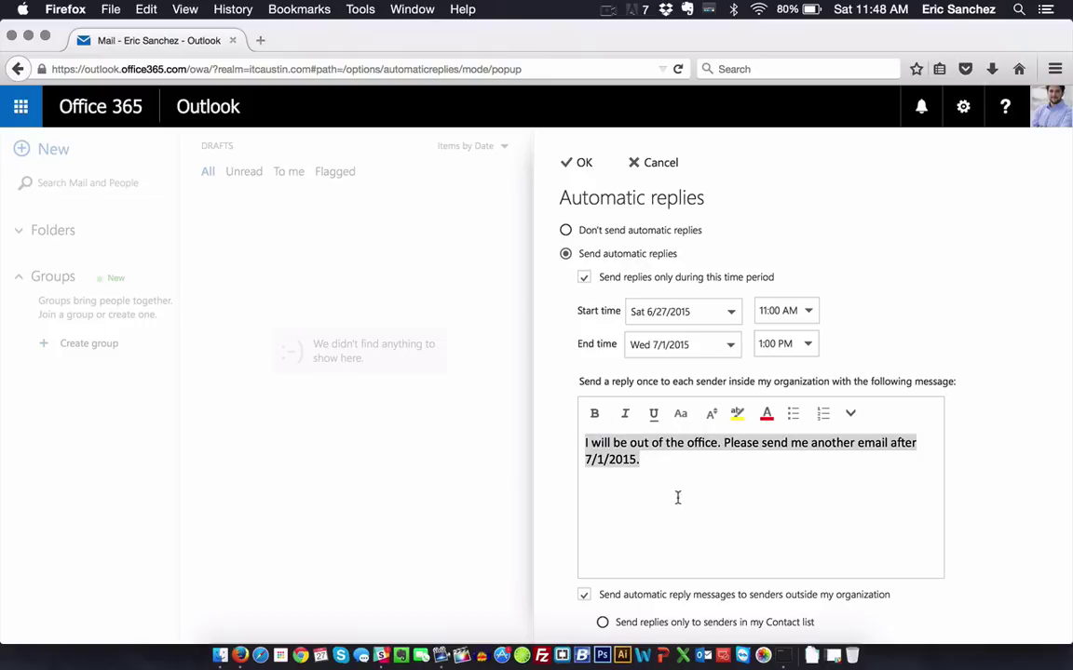
click(712, 513)
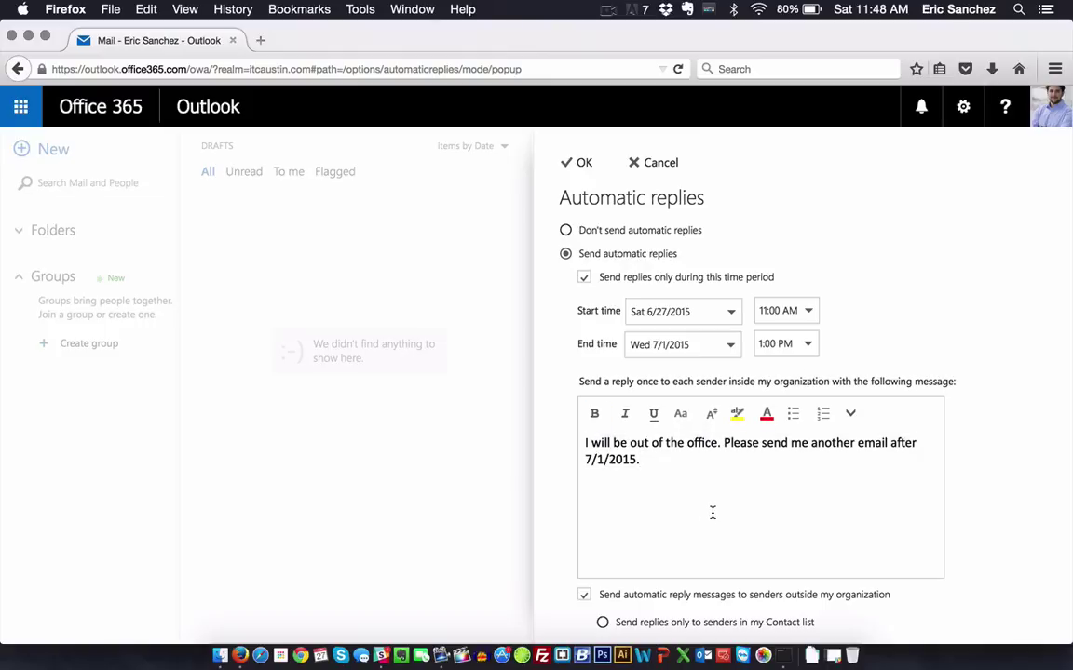
Step: Choose to send automatic replies to all external senders
scroll(713, 513, down, 5)
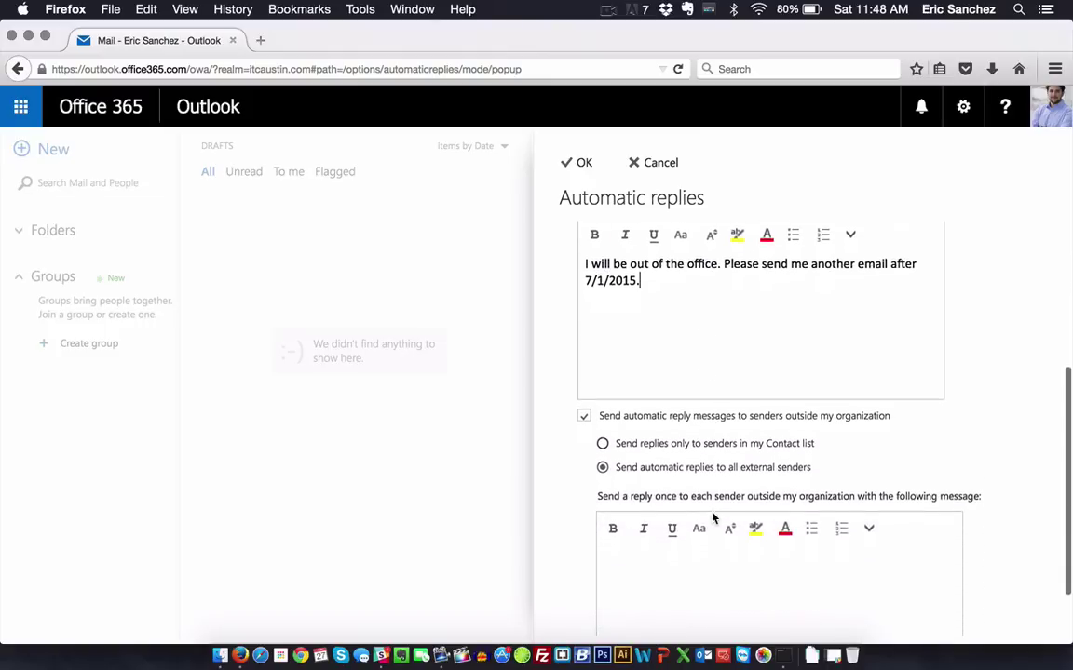
scroll(713, 518, down, 2)
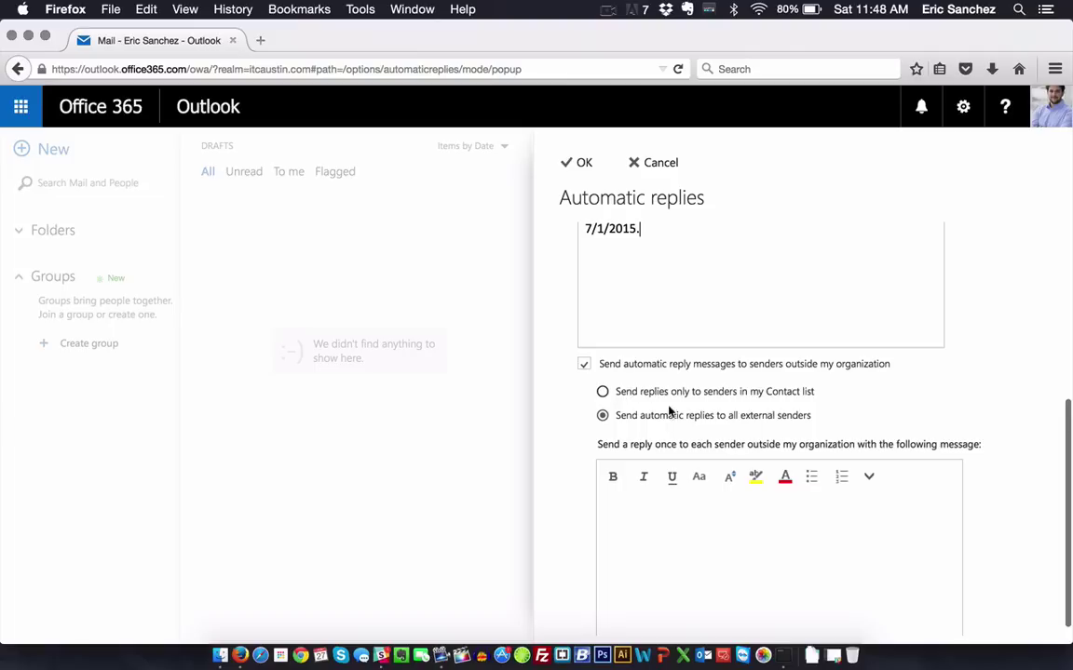
click(602, 391)
click(602, 416)
scroll(695, 445, down, 1)
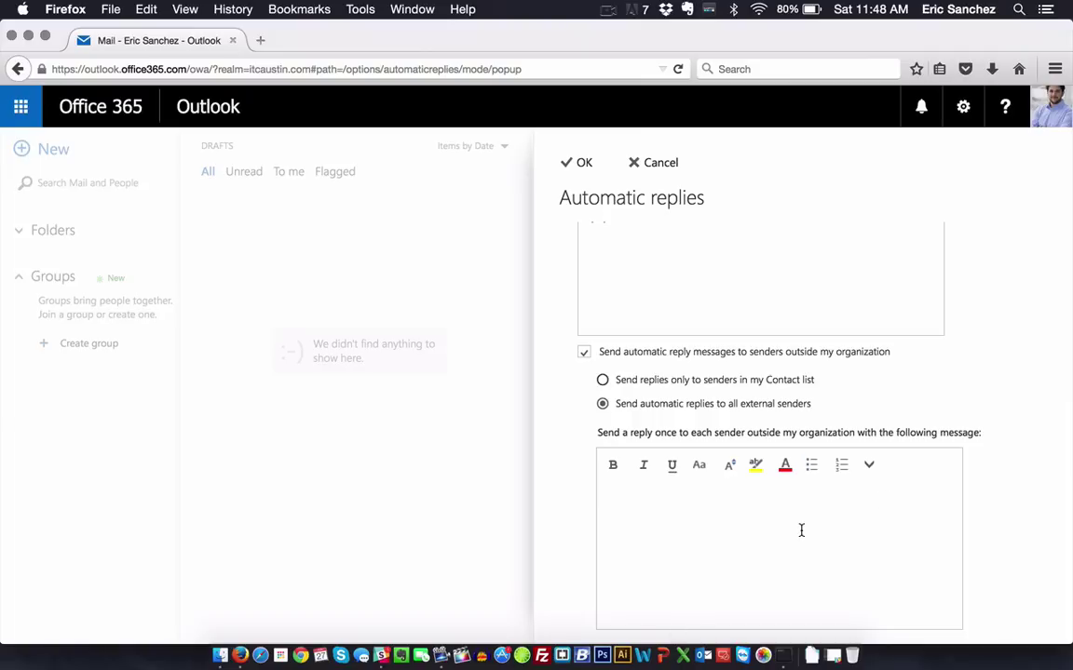
Step: Type the external reply 'Hello, I am out of the office. Hope to hear from you soon!'
text(Hello, I am out of the of)
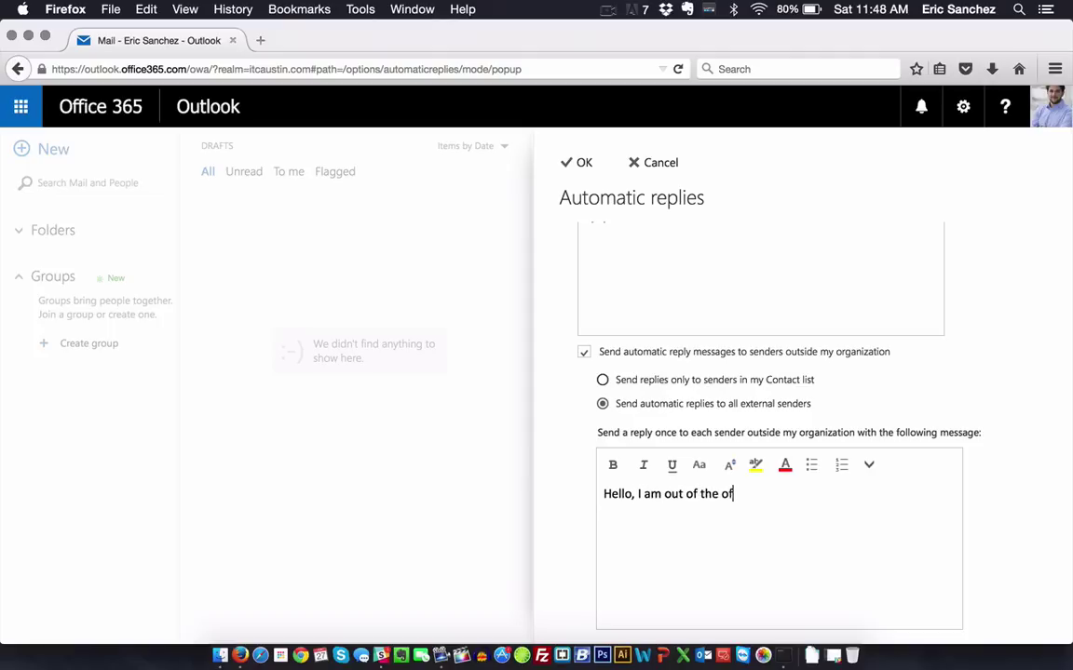
text(fice. Hope to hear from you soon!)
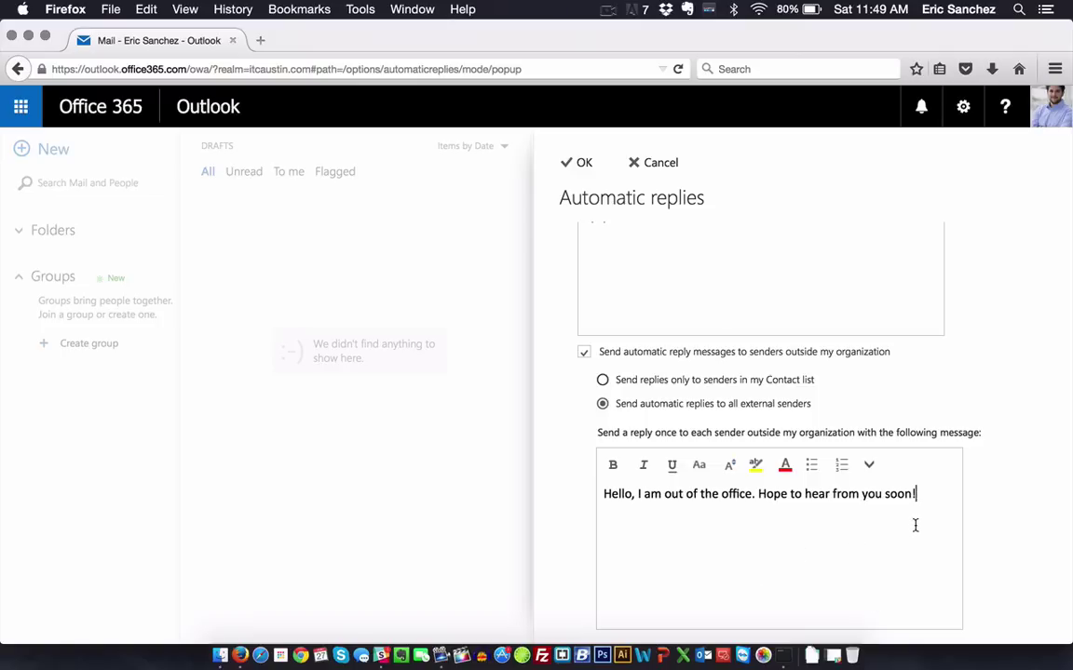
drag(915, 526, 605, 494)
scroll(711, 544, up, 2)
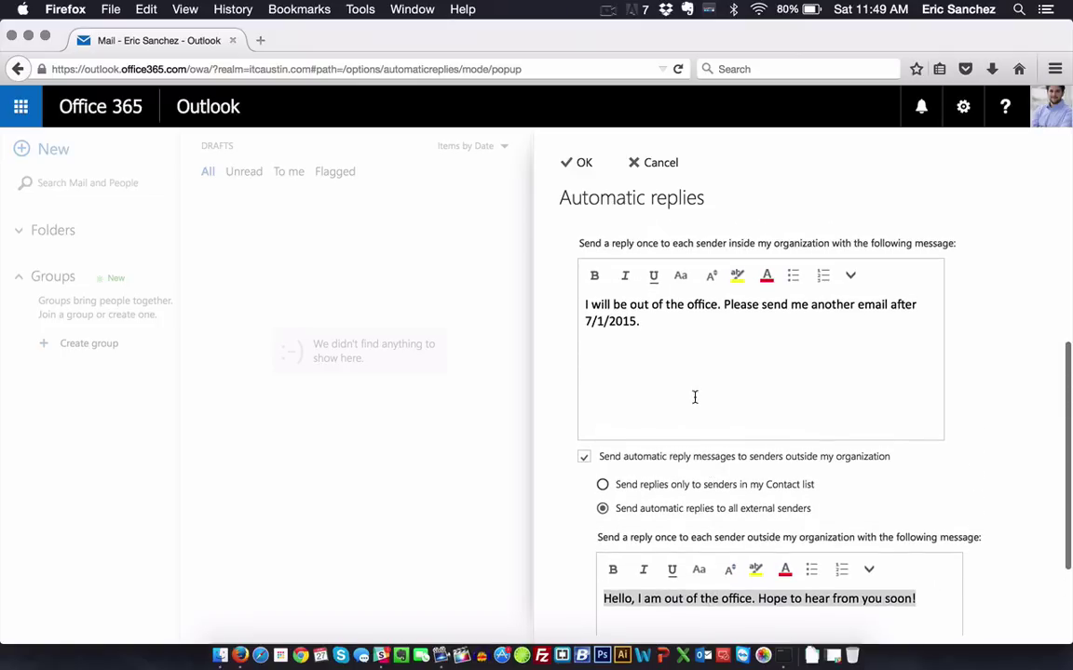
drag(694, 398, 464, 260)
click(708, 337)
drag(708, 337, 465, 261)
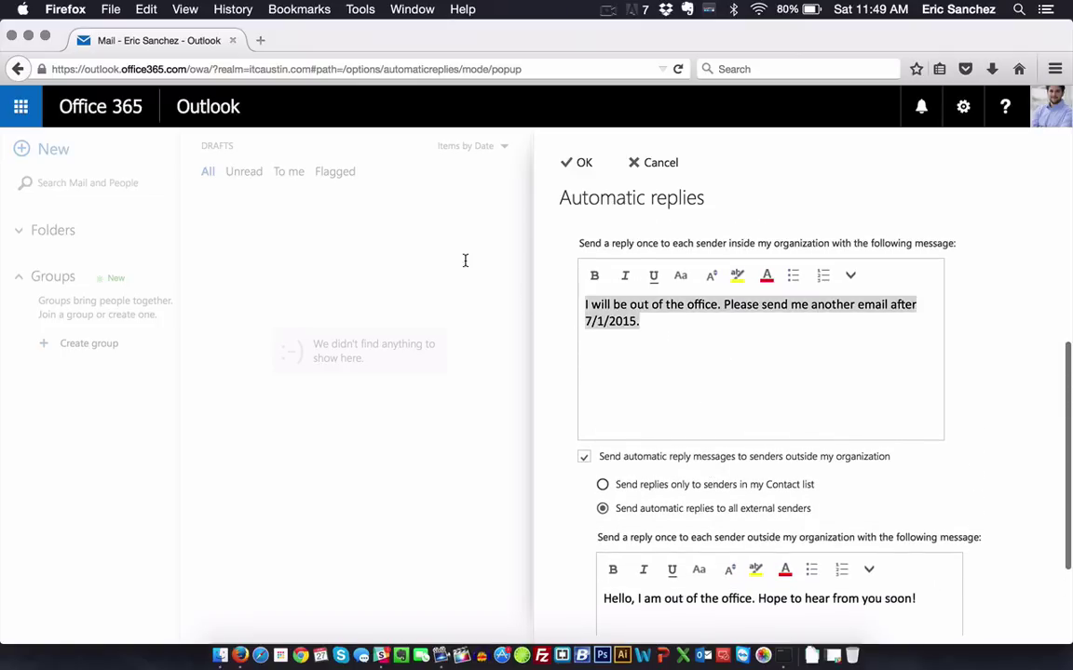
click(649, 337)
scroll(666, 345, down, 3)
Step: Add a signature with the sender's name and ITC Austin below the external message
click(936, 510)
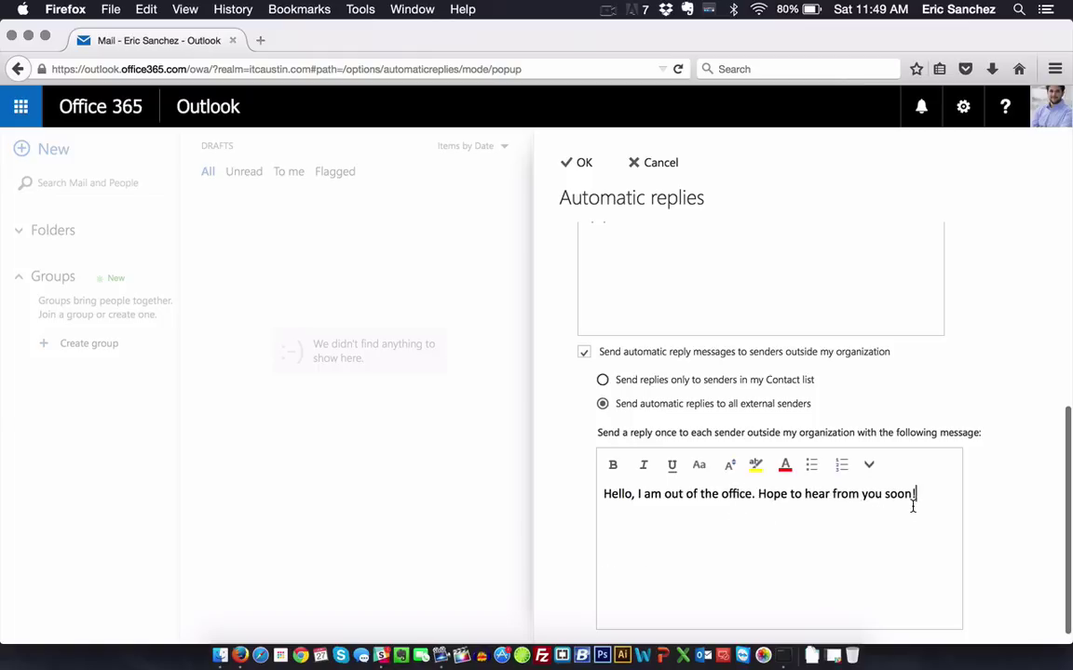
key(Return)
key(Return)
text(Eric S)
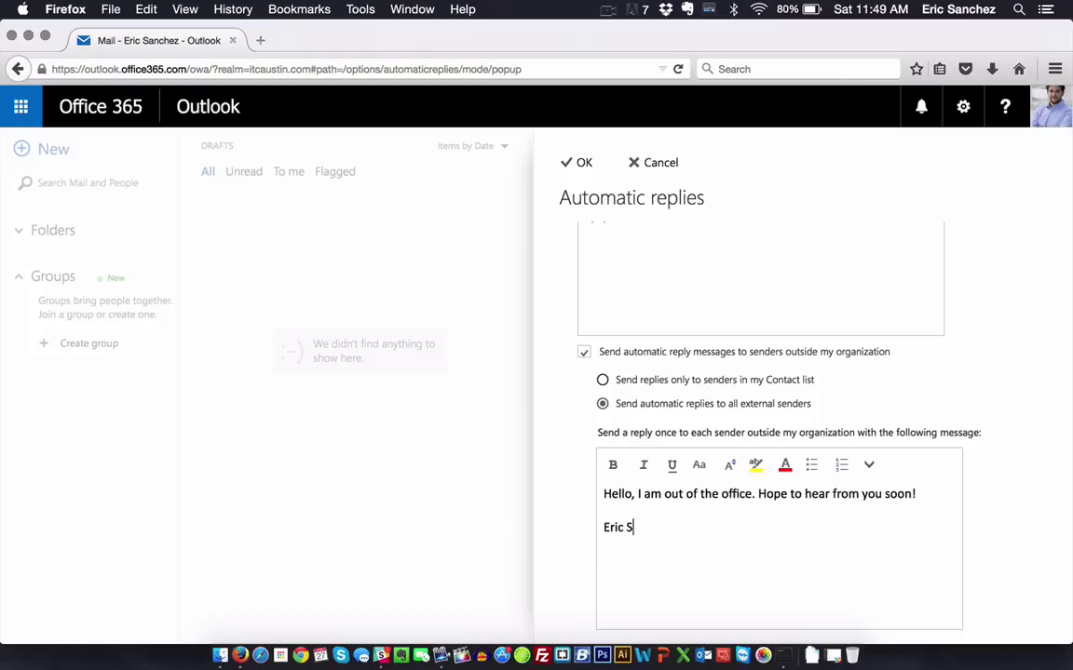
text(anchez ITC Austin)
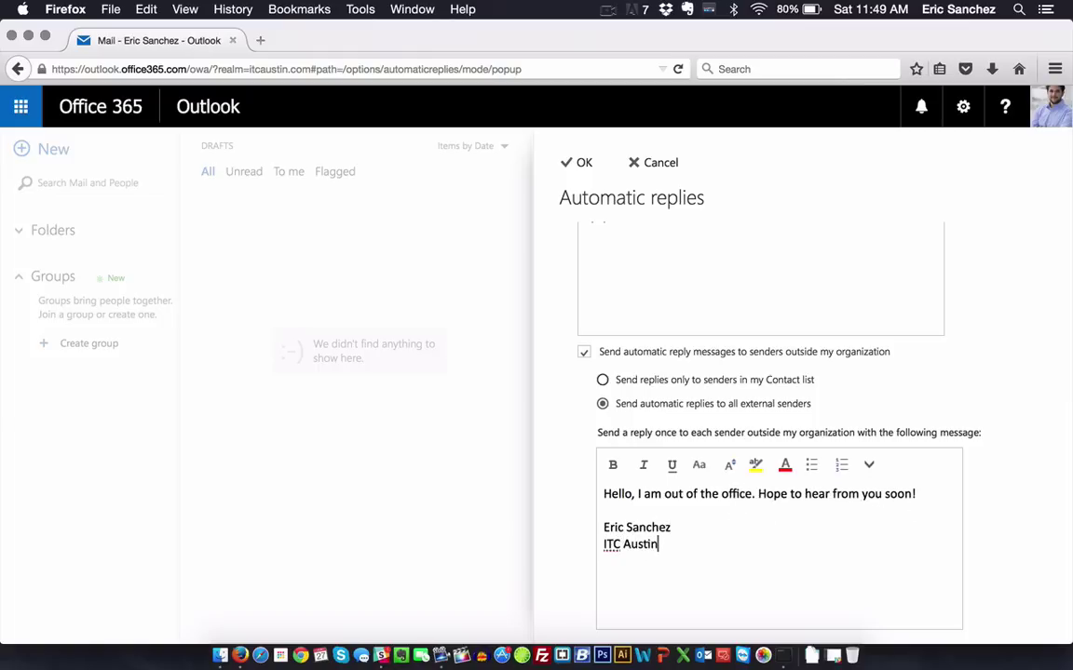
Step: Make the name line of the external signature bold
triple_click(663, 540)
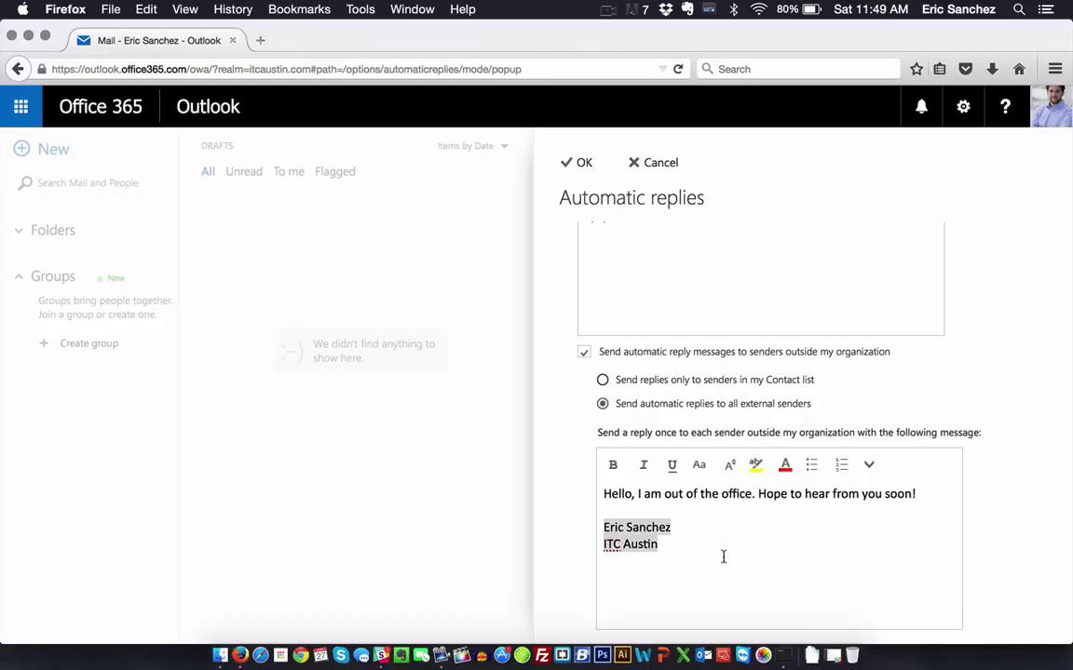
click(663, 540)
drag(663, 543, 617, 537)
drag(685, 529, 611, 510)
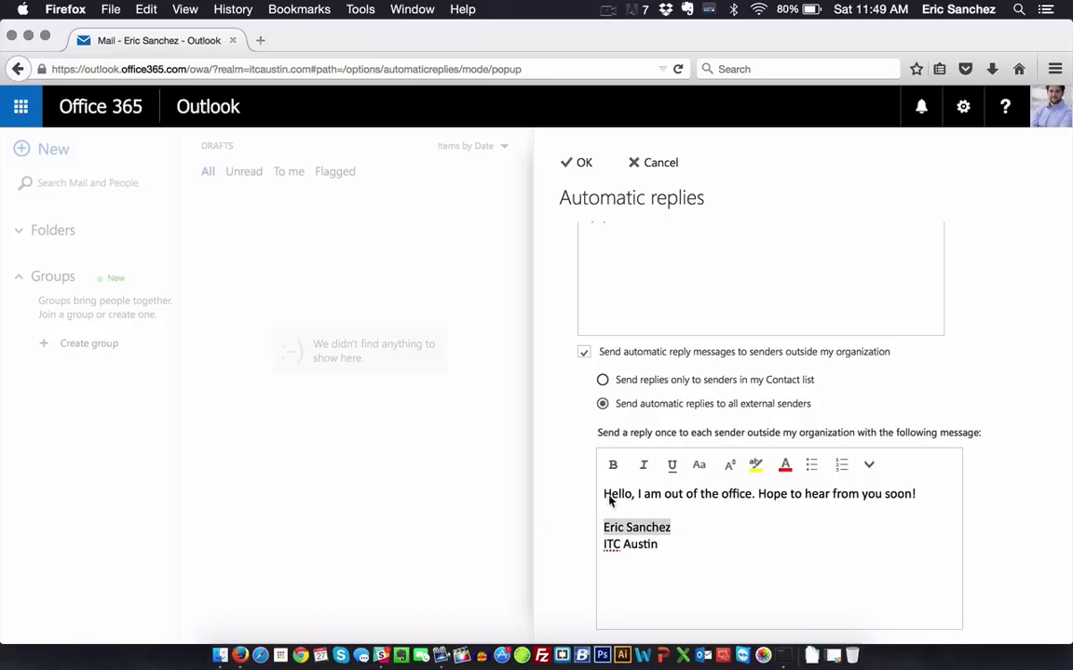
key(super+b)
drag(666, 533, 661, 546)
click(690, 582)
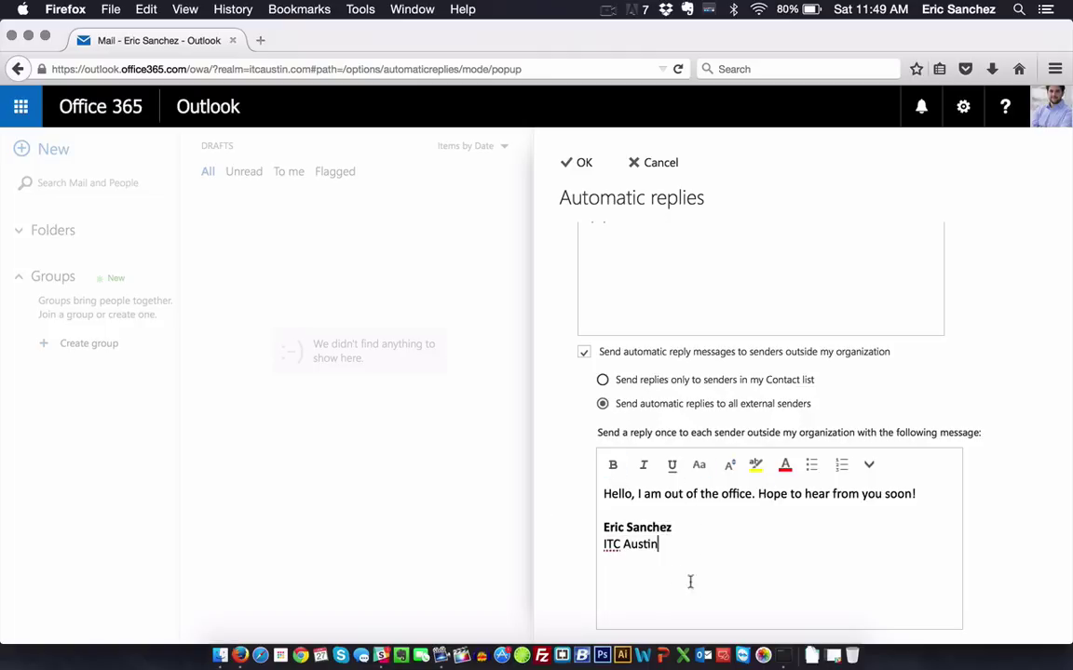
drag(597, 554, 595, 543)
click(865, 597)
scroll(812, 551, up, 10)
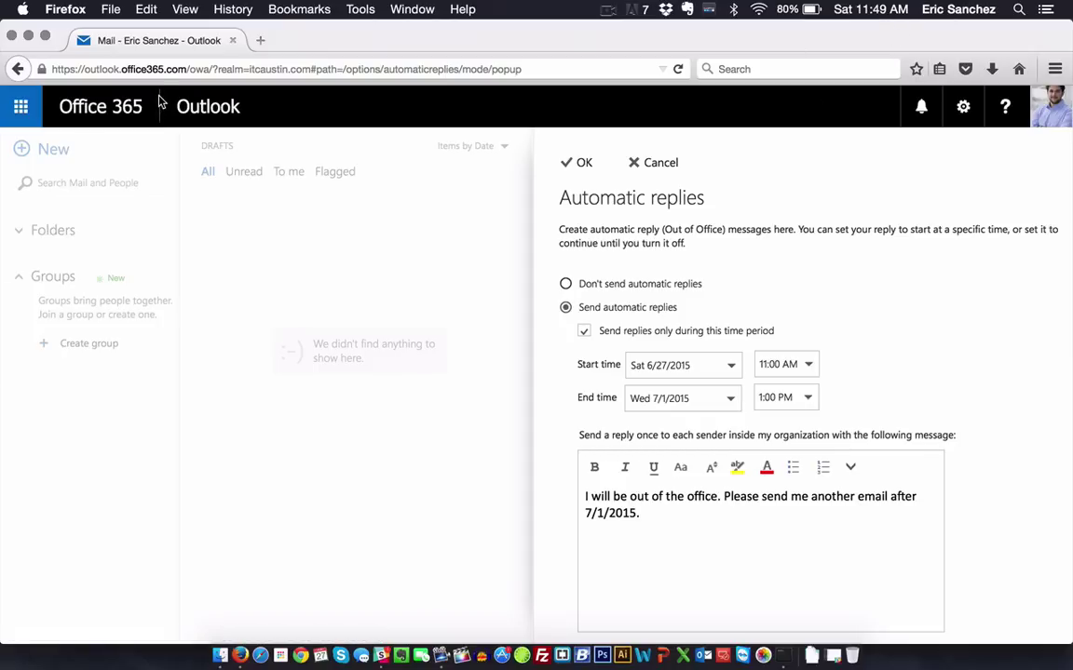
scroll(827, 593, down, 1)
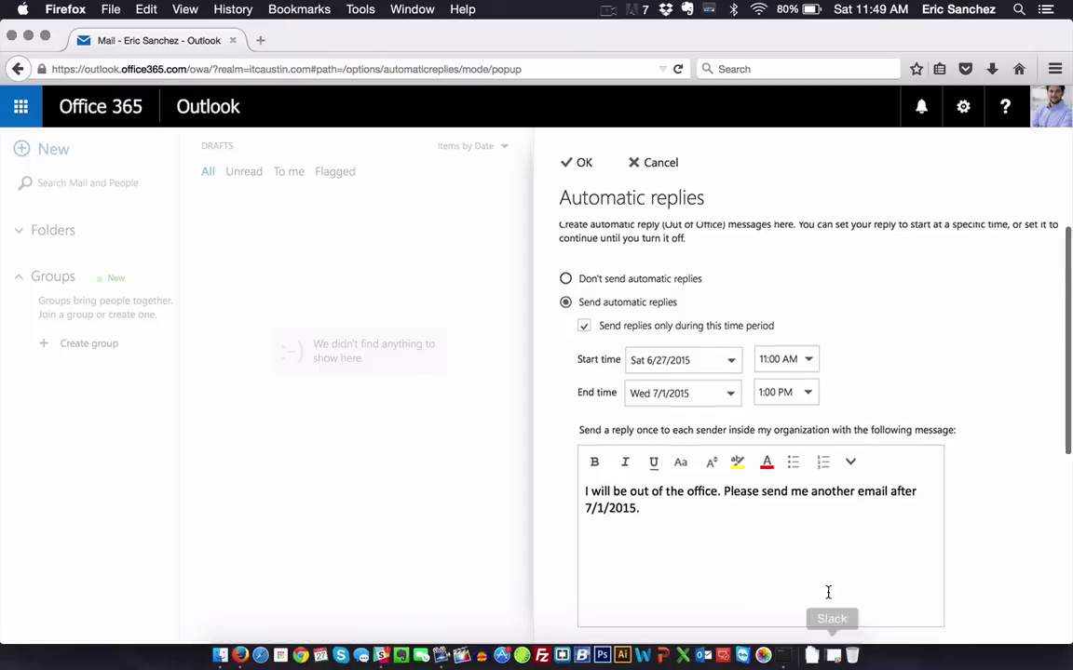
scroll(828, 592, down, 5)
scroll(828, 593, up, 5)
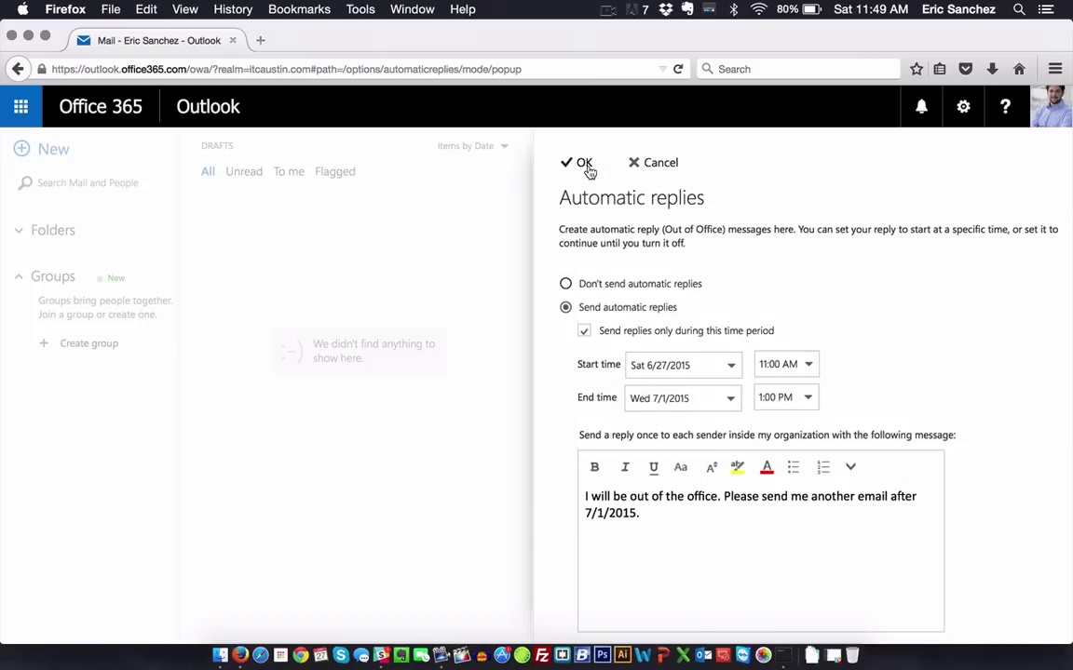